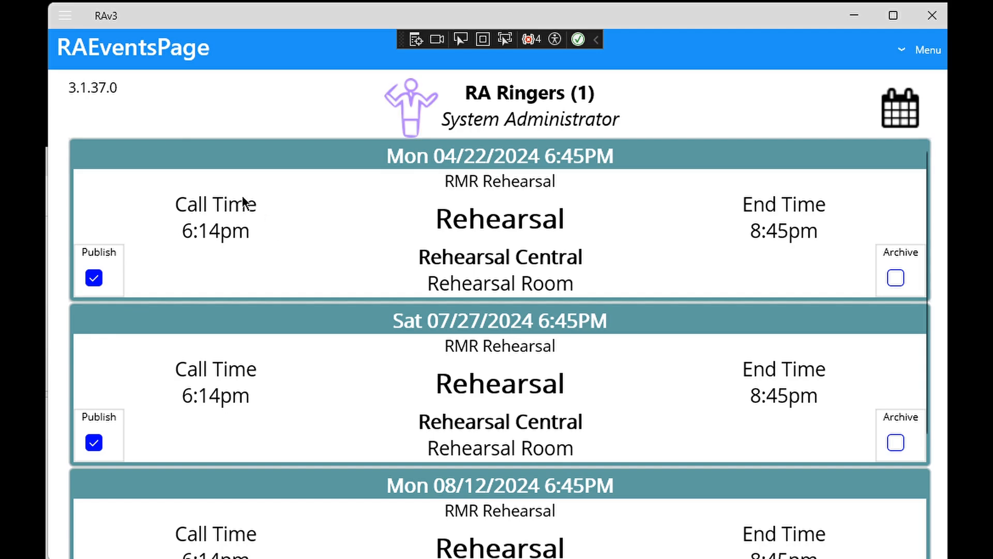
- Add a new title to the Titles list named Passacaglia, with Evergreen Music as its publisher
click(64, 16)
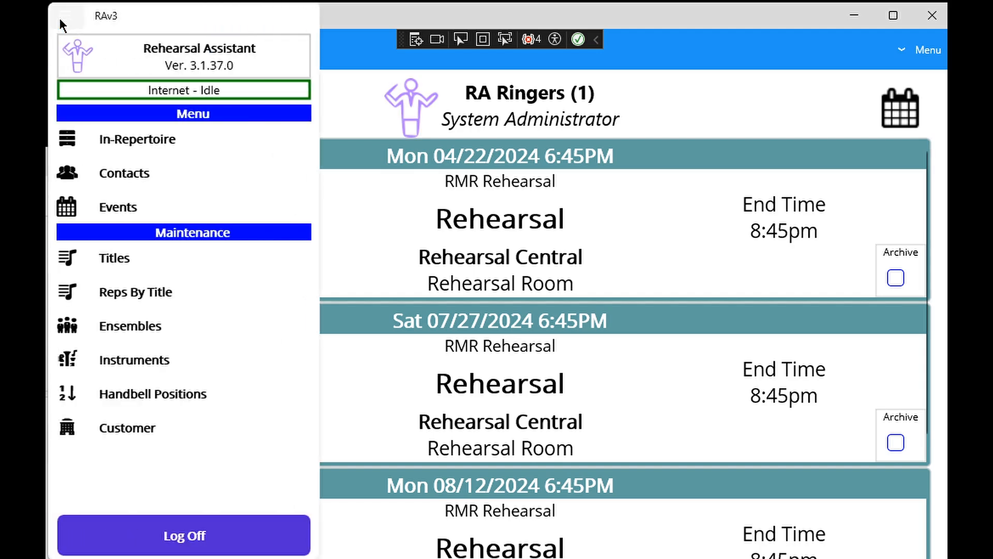
click(113, 257)
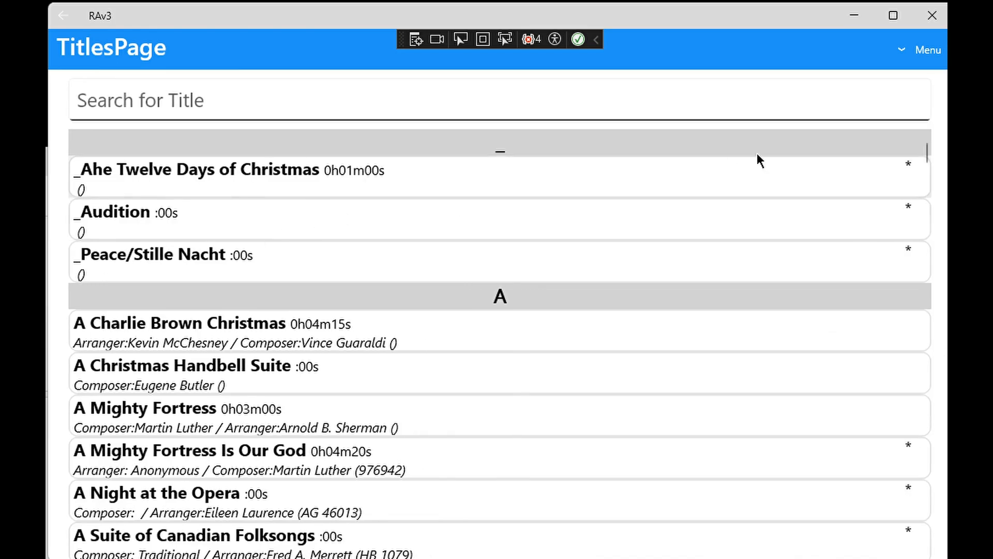
click(924, 52)
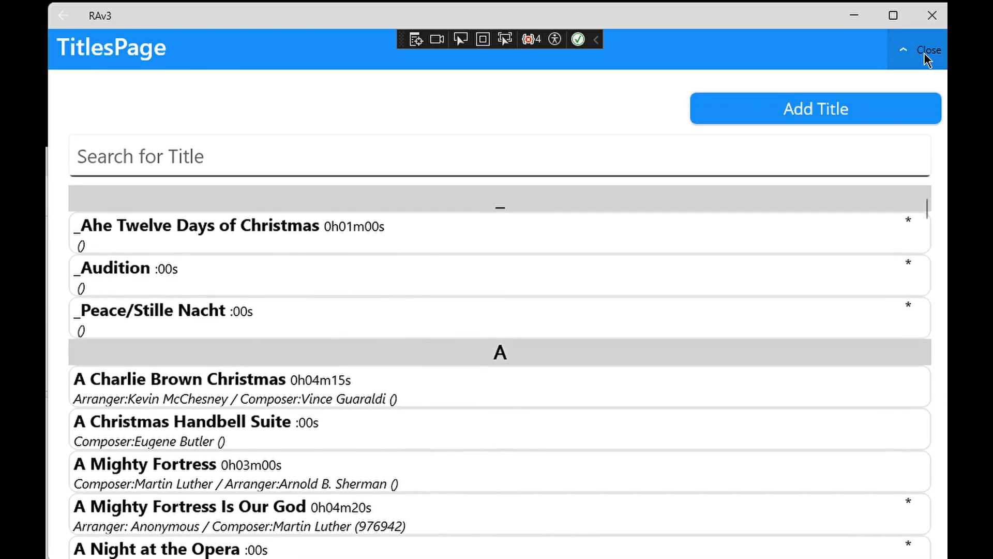
click(807, 109)
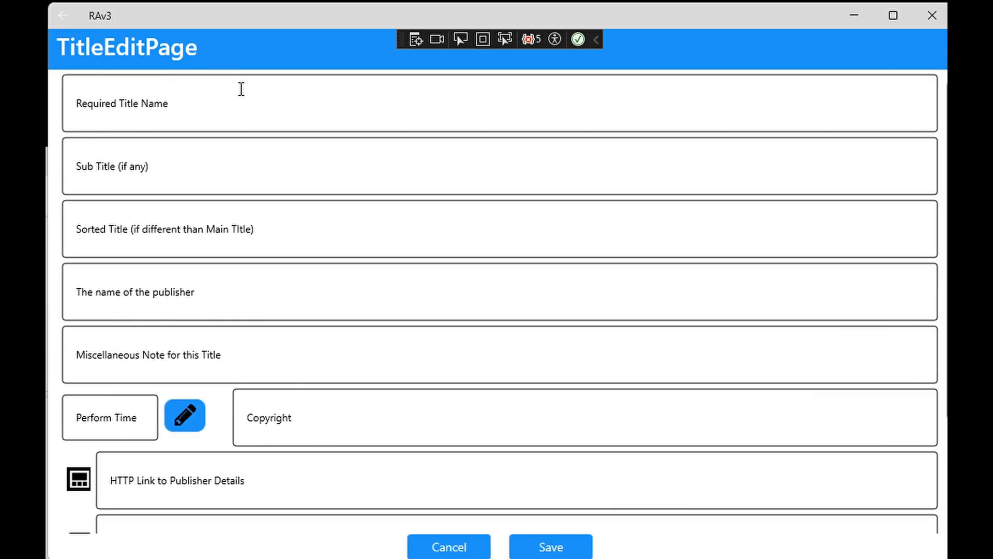
click(199, 98)
text(Passacaglia)
key(Tab)
key(Tab)
key(Tab)
text(Evergreen Music)
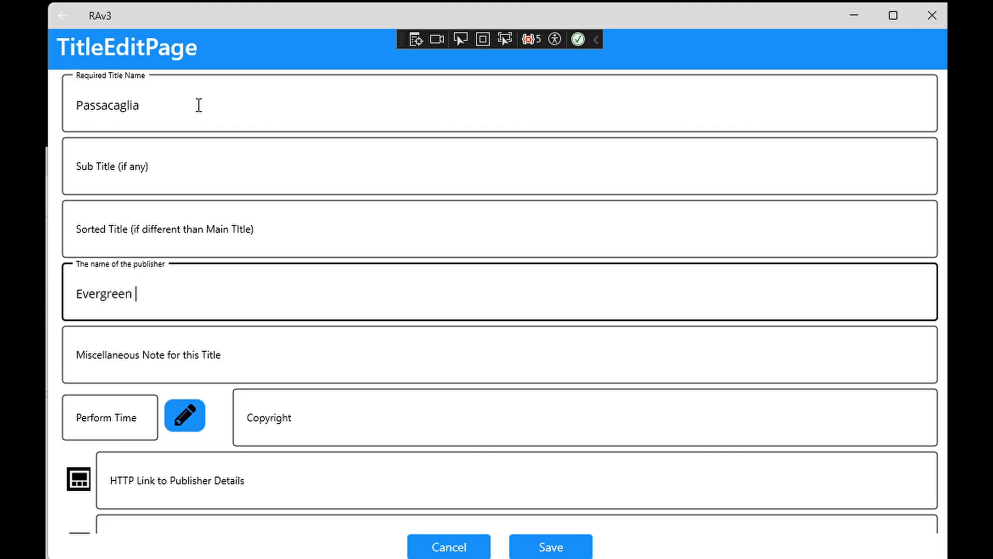
- Set the perform time to 4:40 and the copyright to "© 2023 by Evergreen Music. All Right Reserved"
key(Tab)
key(Tab)
text(4:40)
key(Tab)
key(Tab)
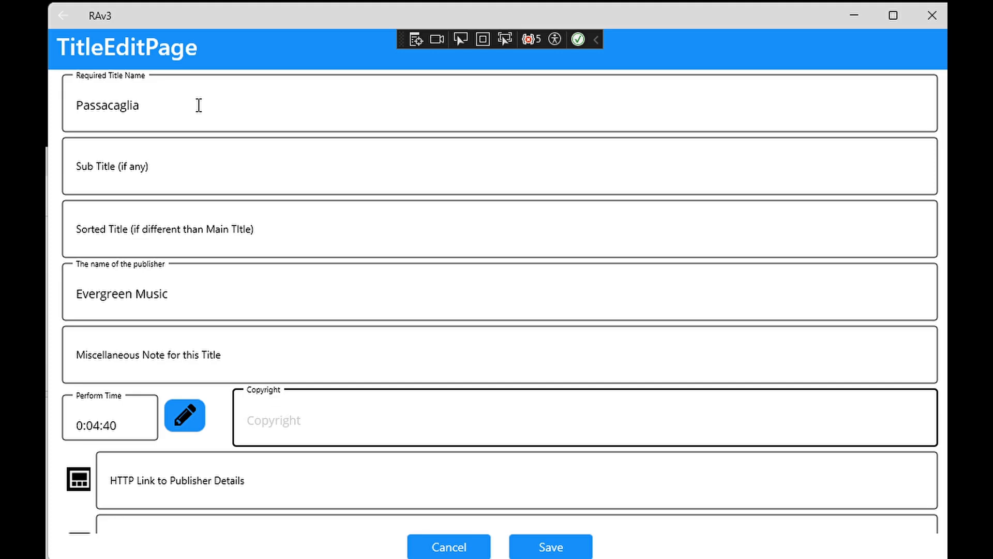
text(© 2023 by Evergreen Music. All Right Reserved)
key(Tab)
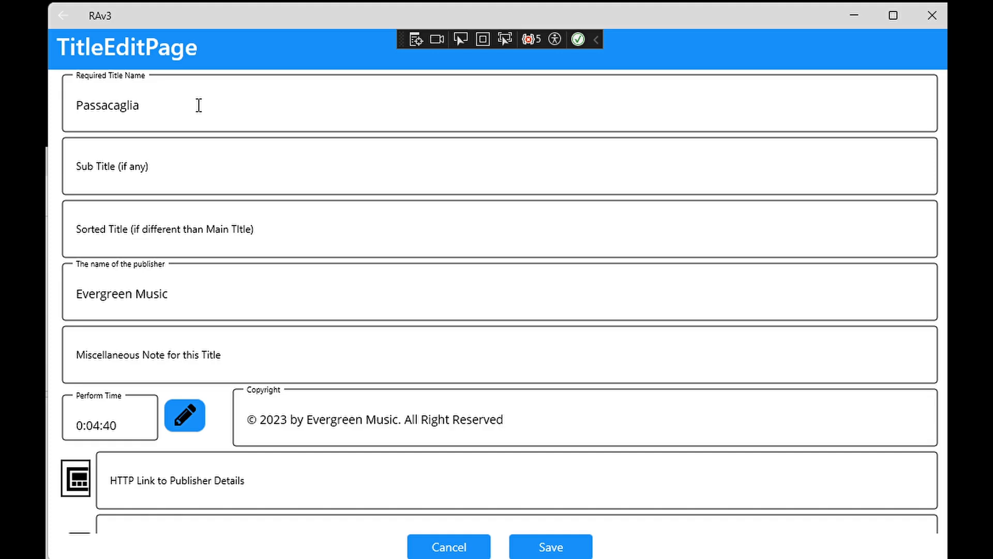
key(Tab)
scroll(226, 137, down, 3)
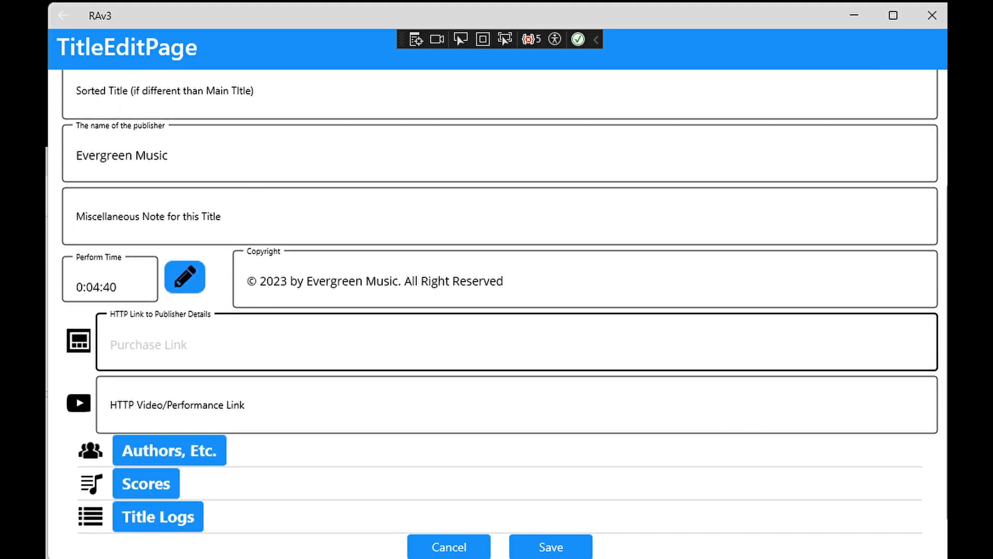
key(alt+Tab)
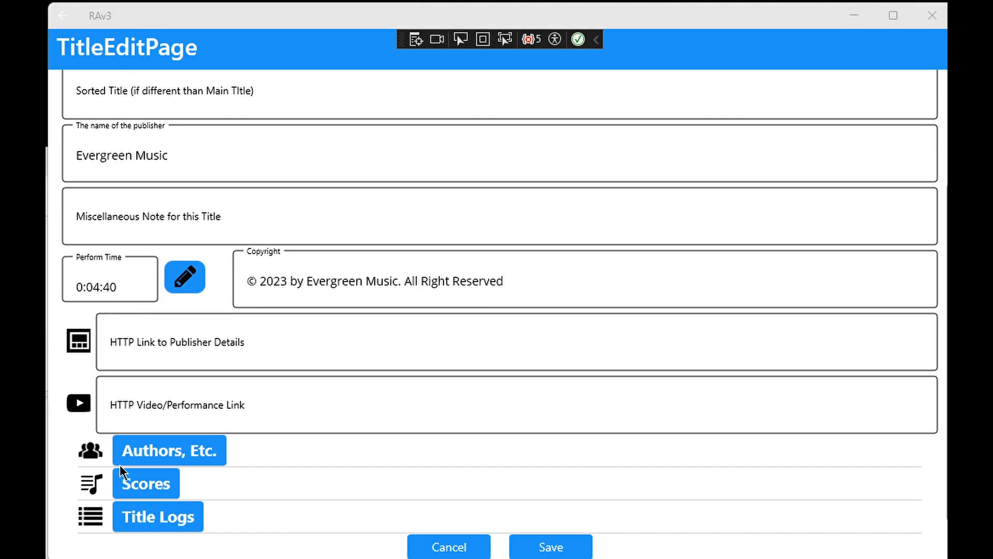
click(163, 405)
text(https://www.handbellworld.com/music/recording/19507.mp3)
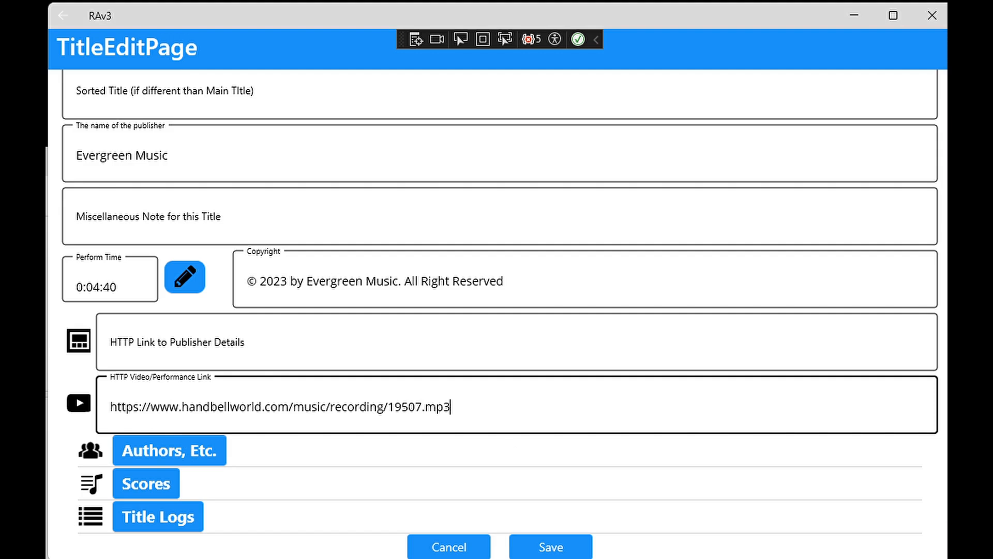
key(alt+Tab)
key(alt+Tab)
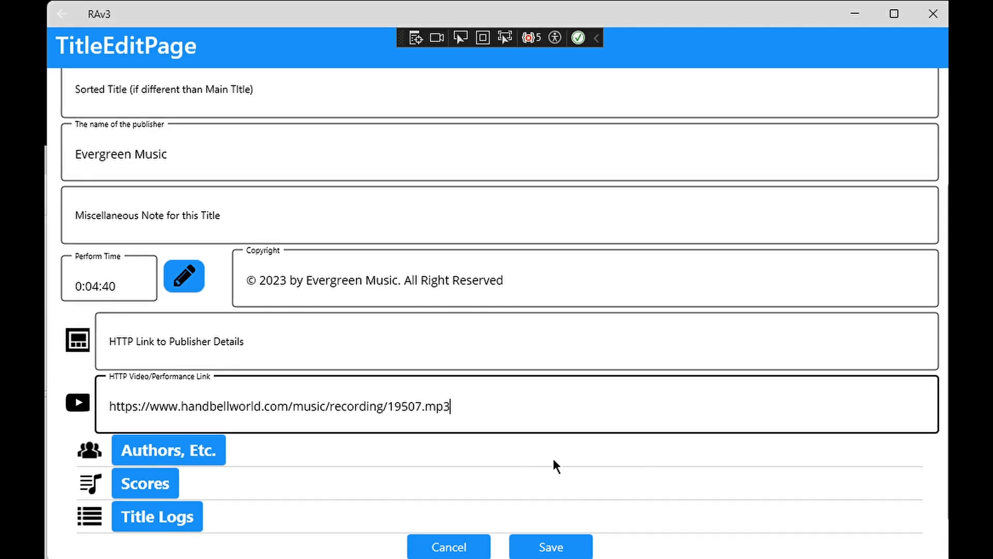
- Add a new author to the title with the composer's first and last name, set the author type to Composer, and save
click(168, 450)
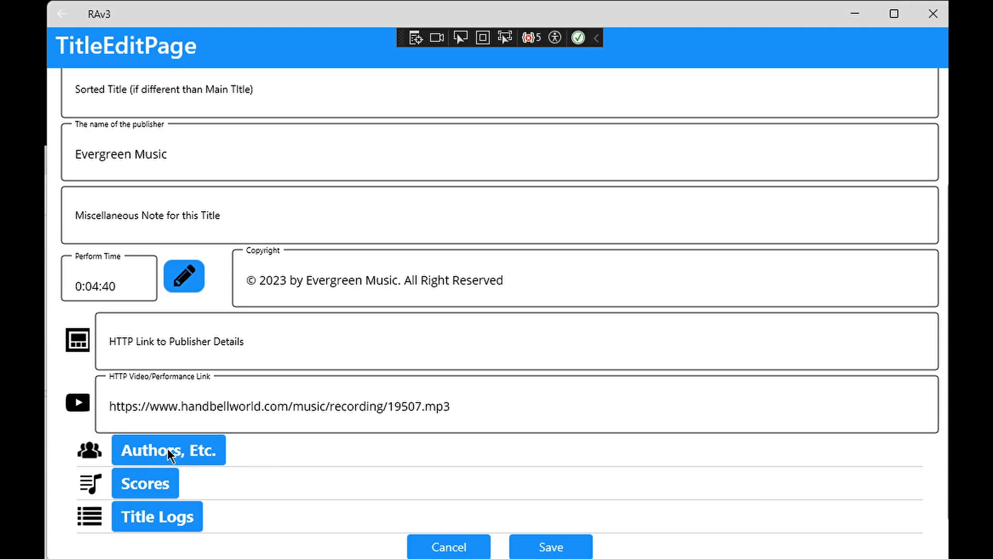
click(925, 50)
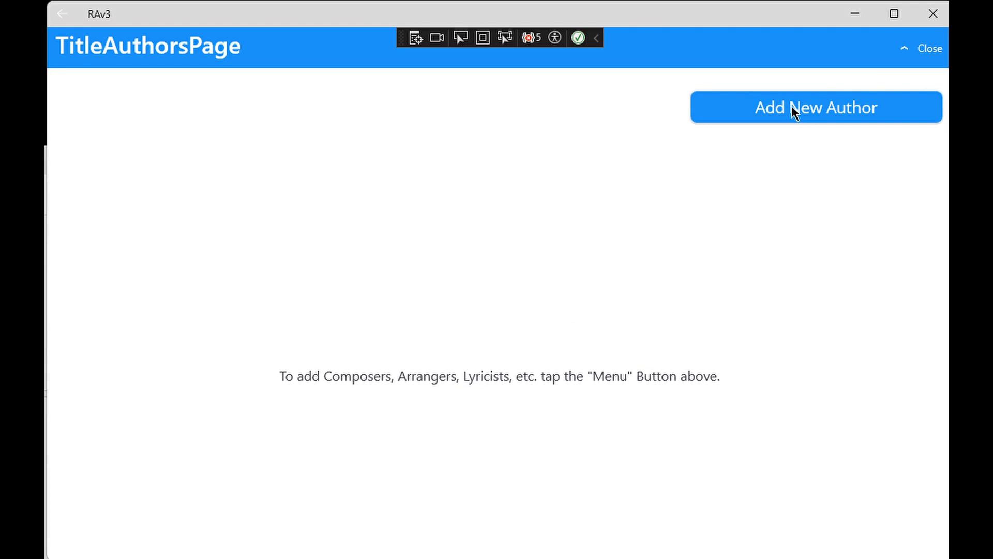
click(792, 106)
click(199, 108)
text(Matthew)
key(Tab)
text(Compton)
key(Tab)
key(Down)
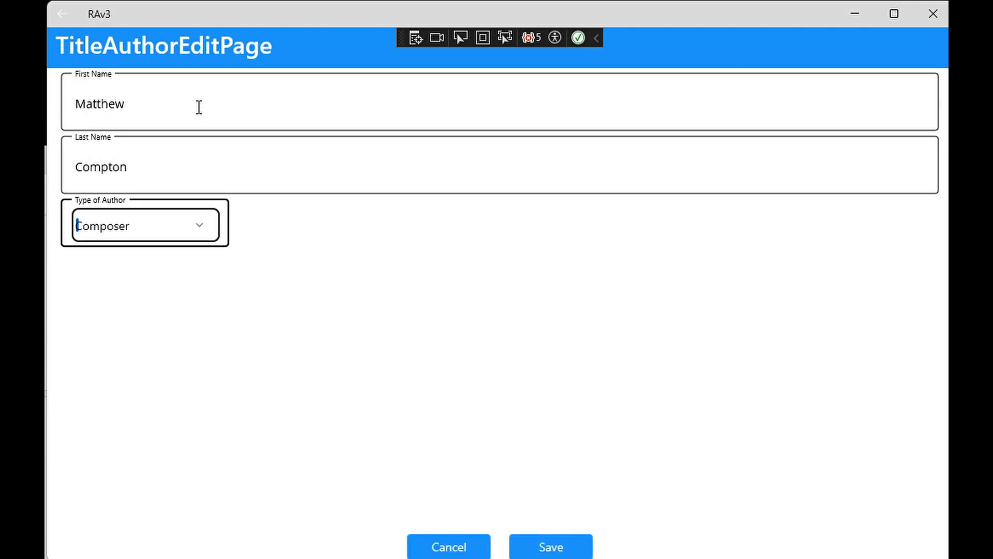
click(562, 548)
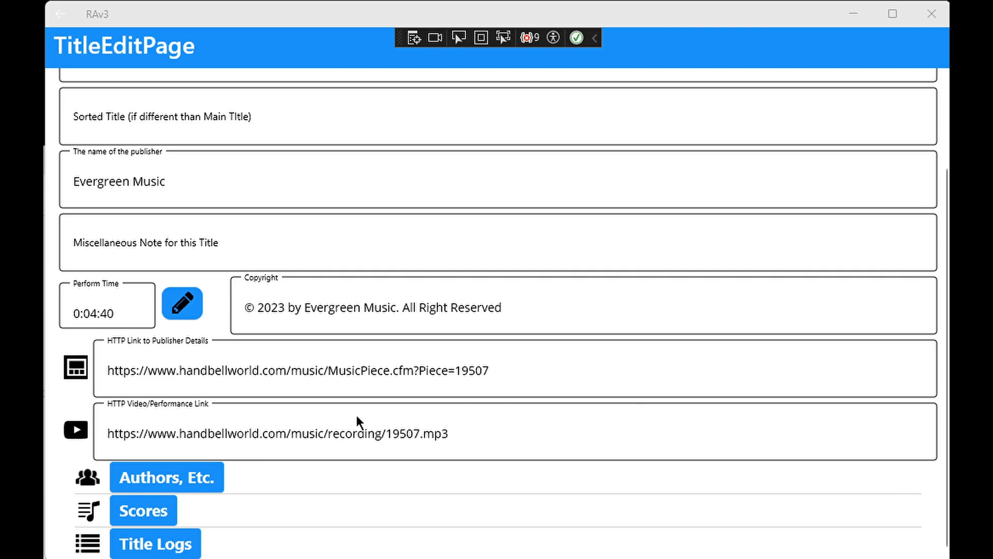
- Add a score to the title with the score type Handbells and handbell level 4+
click(141, 510)
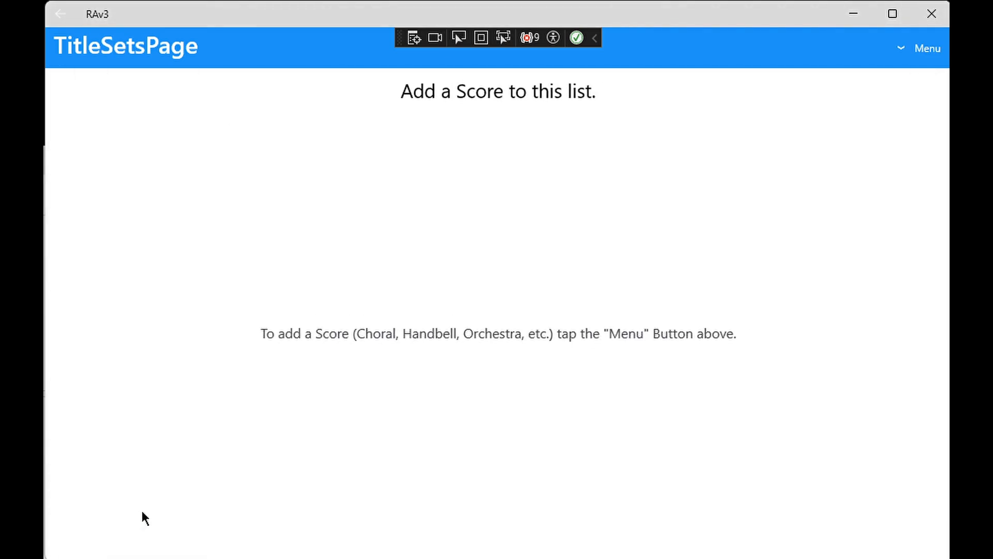
click(918, 52)
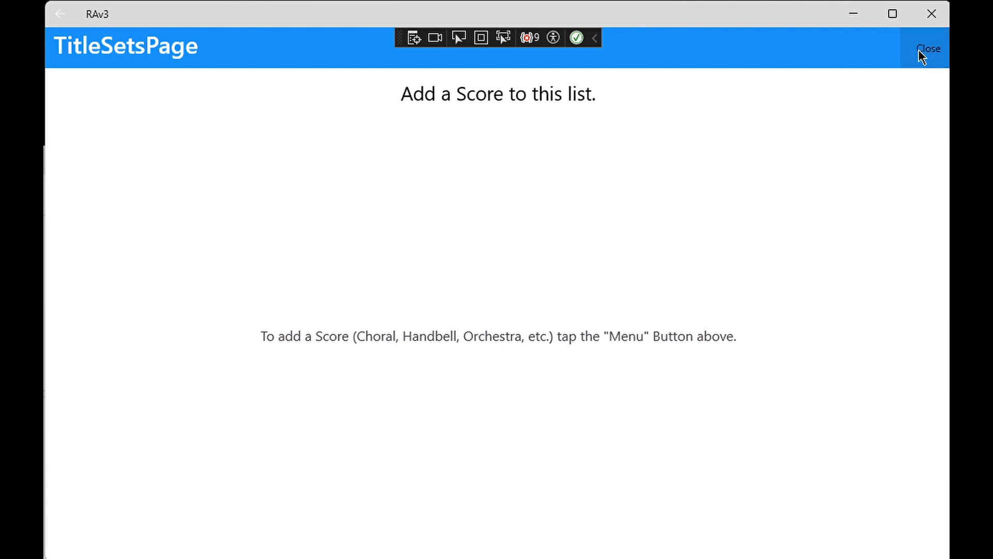
click(784, 103)
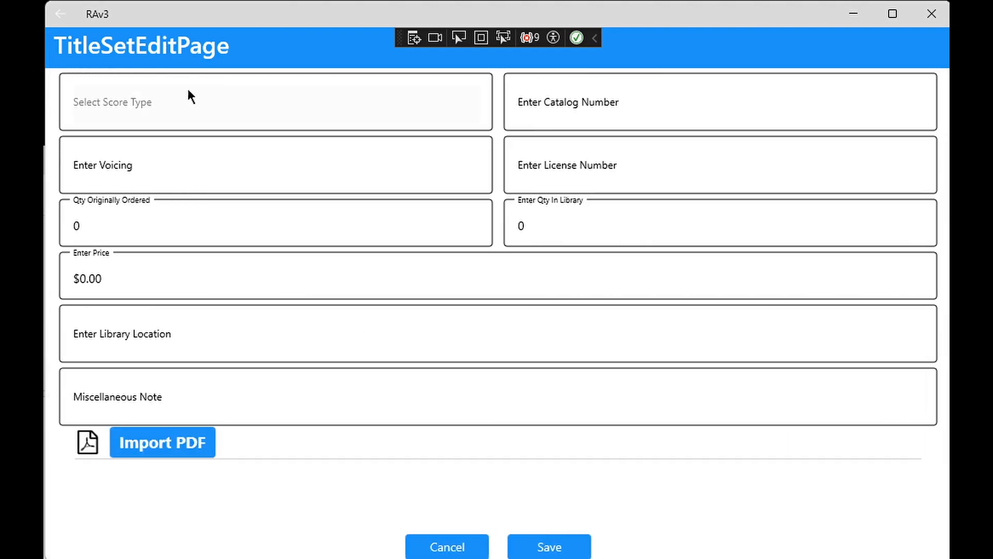
click(148, 106)
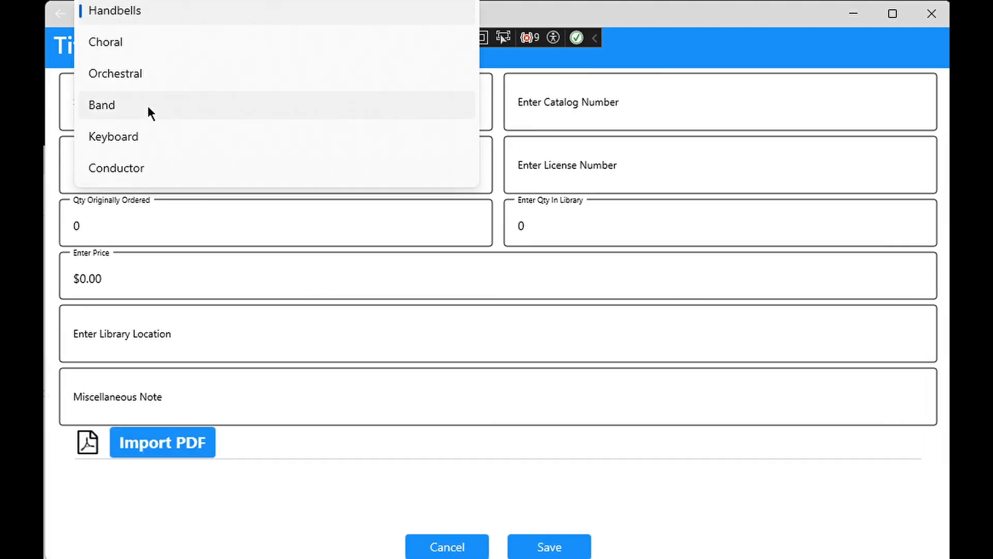
click(126, 9)
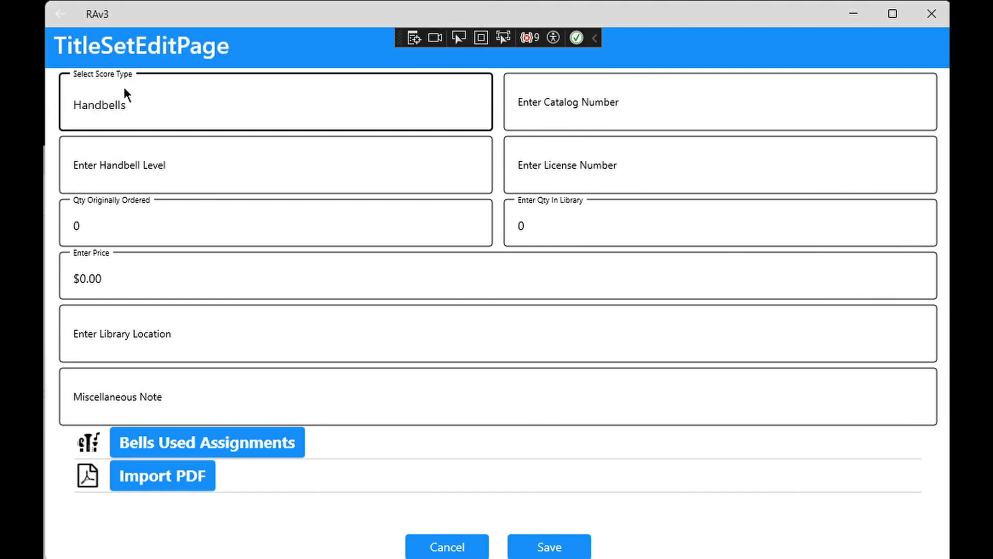
click(121, 153)
text(4+)
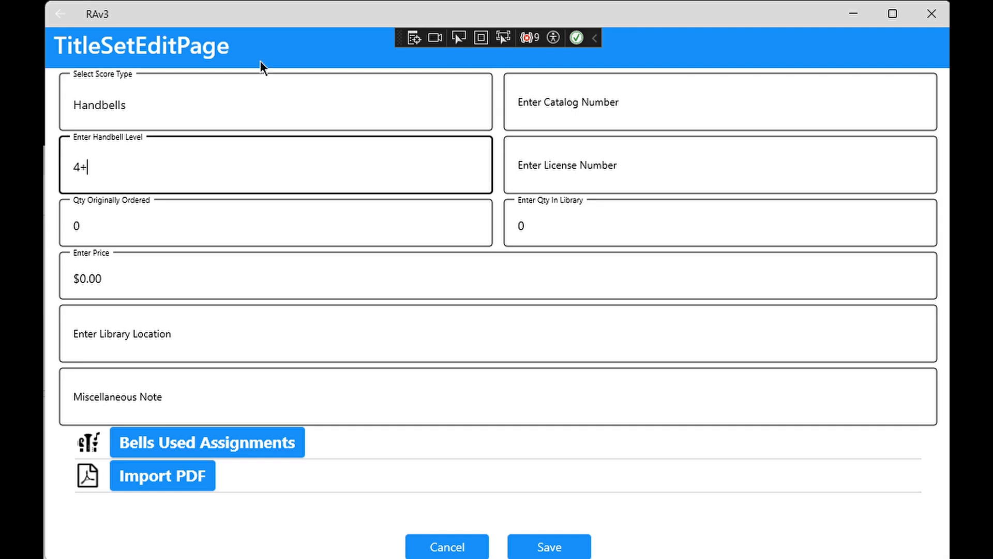
- Enter HB-2345 as the score's catalog number
click(561, 104)
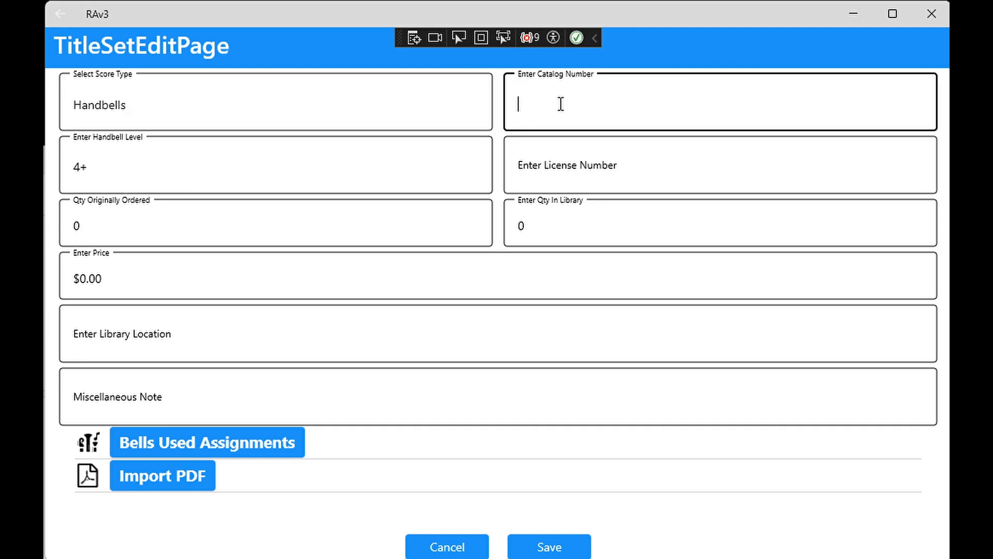
text(HB-2345)
click(556, 170)
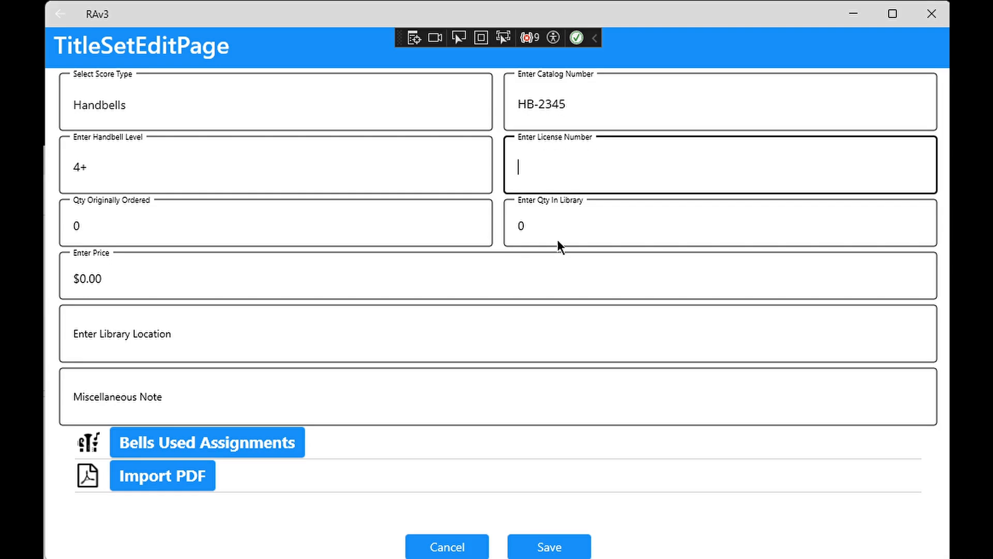
- Set the score's quantity in library to 14 and its price to $5.95
click(547, 219)
text(14)
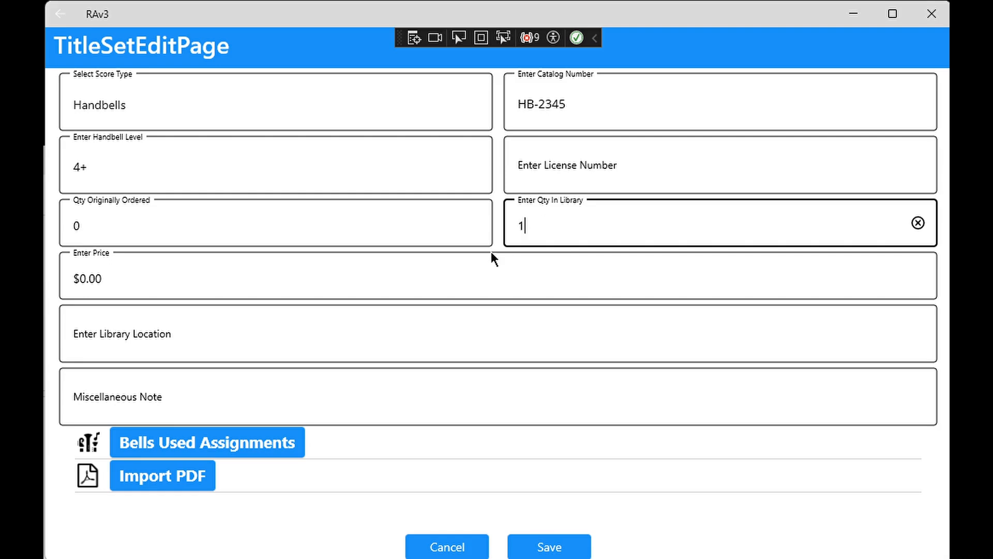
click(406, 275)
text(5.95)
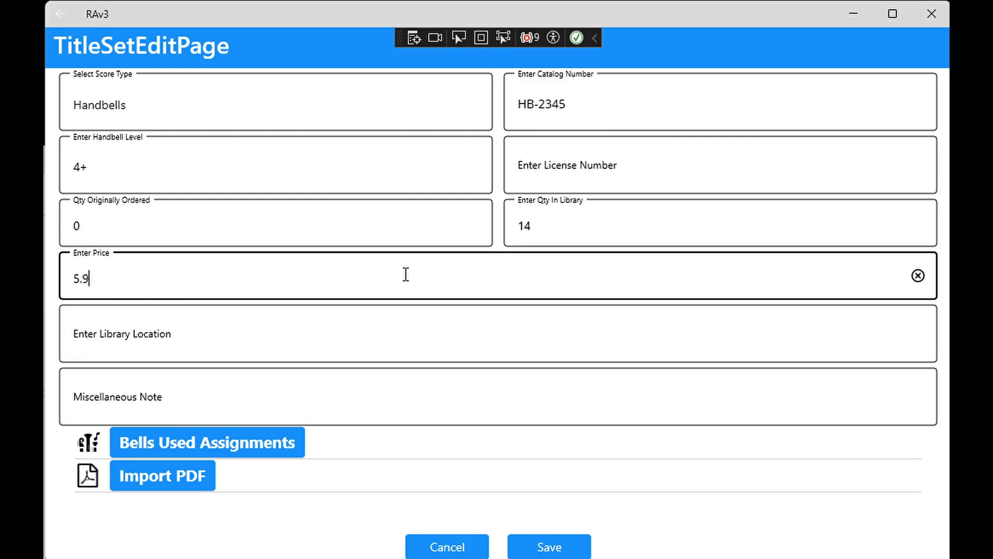
click(321, 355)
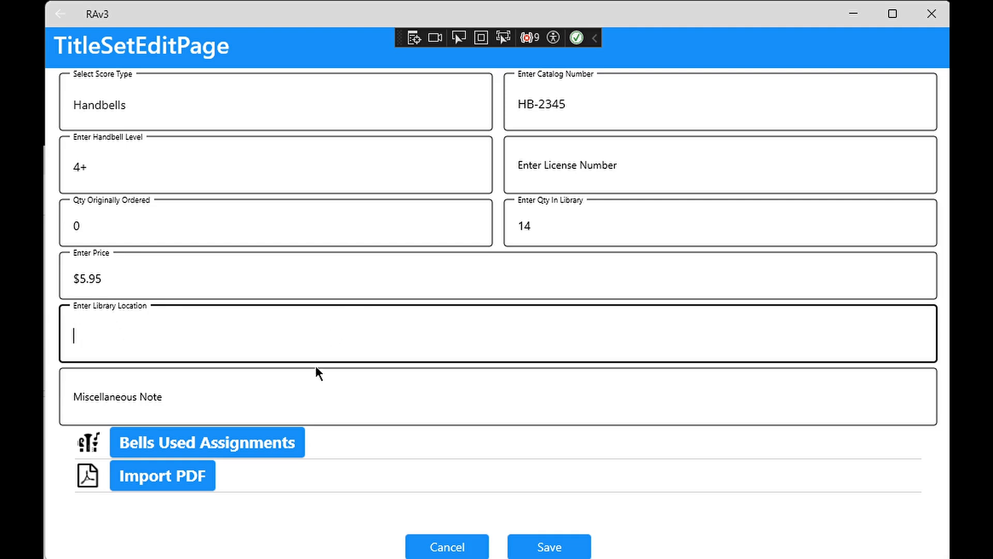
click(304, 387)
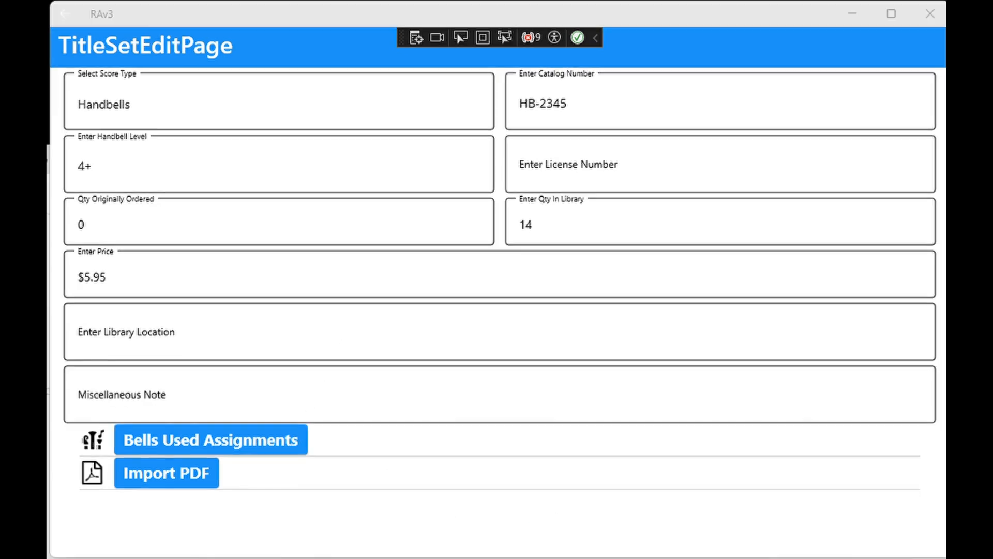
- Add a handbells-in-use entry to the score's bells used assignments with the bell type English Handbells
click(233, 439)
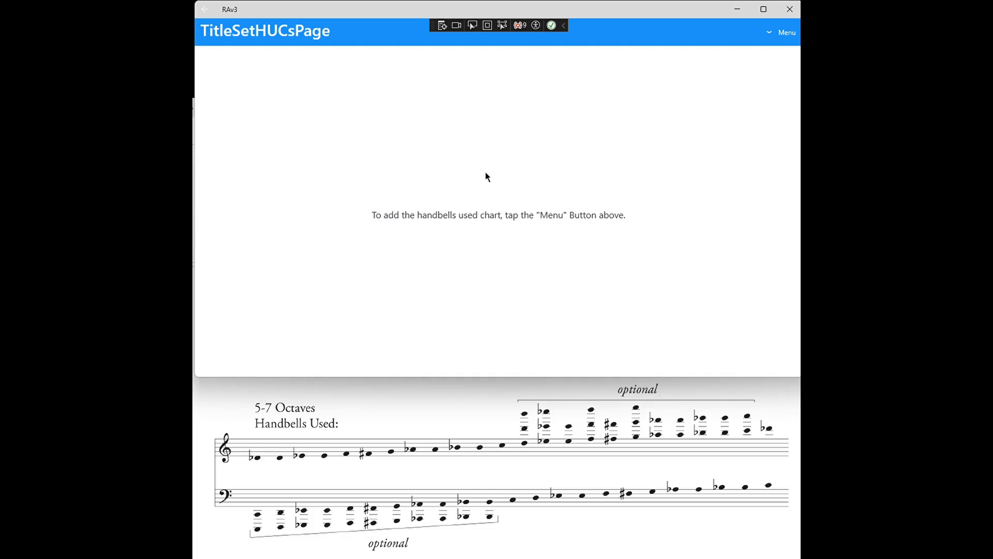
click(780, 32)
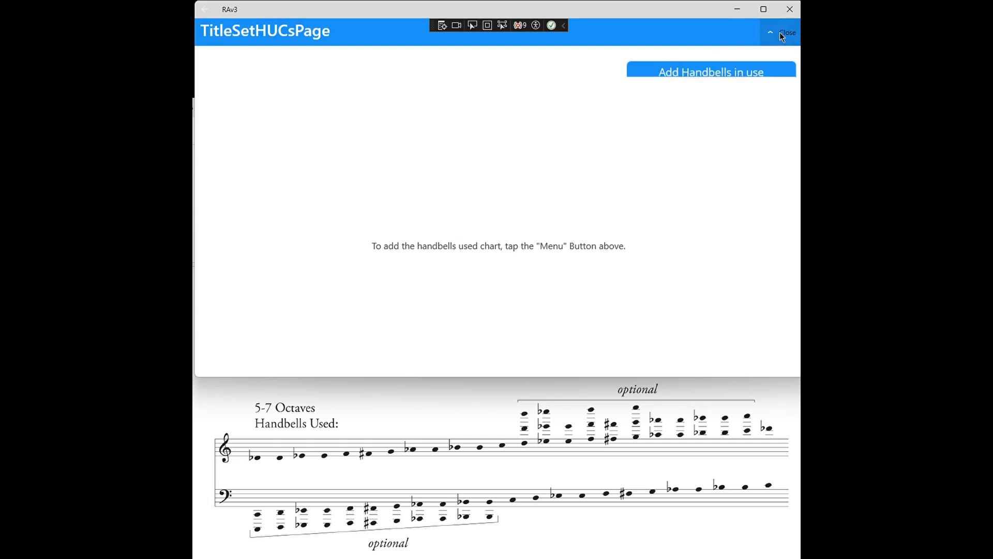
click(717, 72)
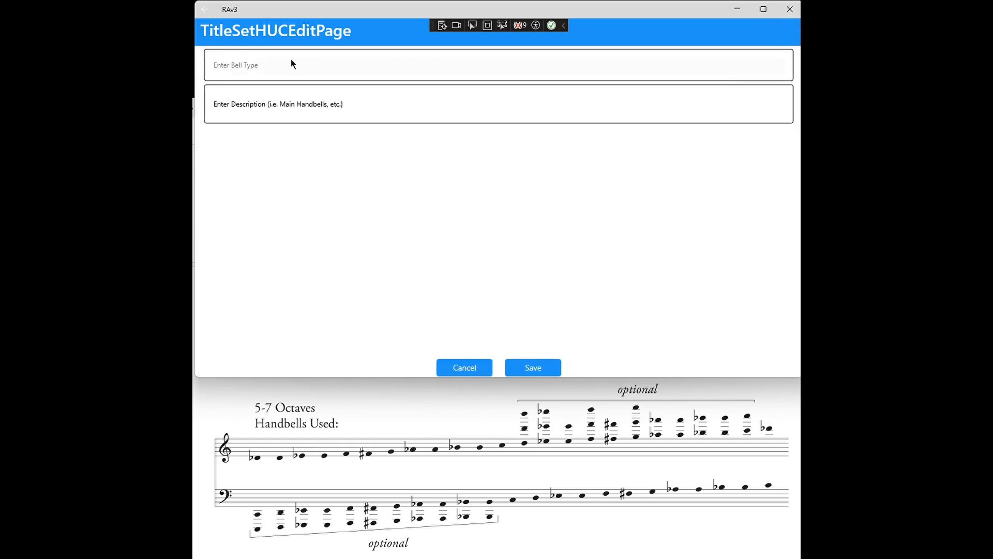
click(282, 63)
click(260, 6)
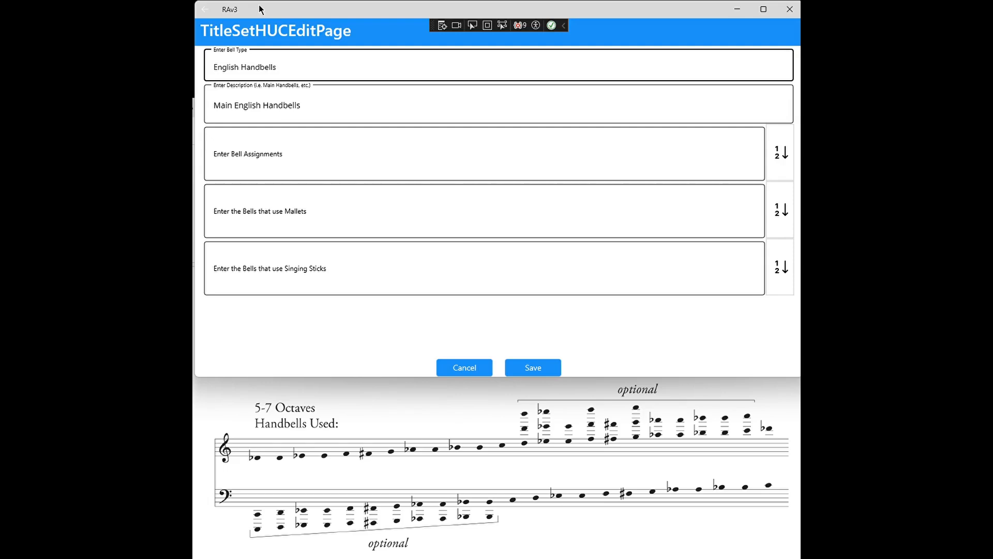
- Enter the bell assignments from the Handbells Used chart, beginning C2 D2 Eb2 E2 F2 F#2 G2 Ab2 A2 Bb2 B2 and continuing up to G8
click(256, 150)
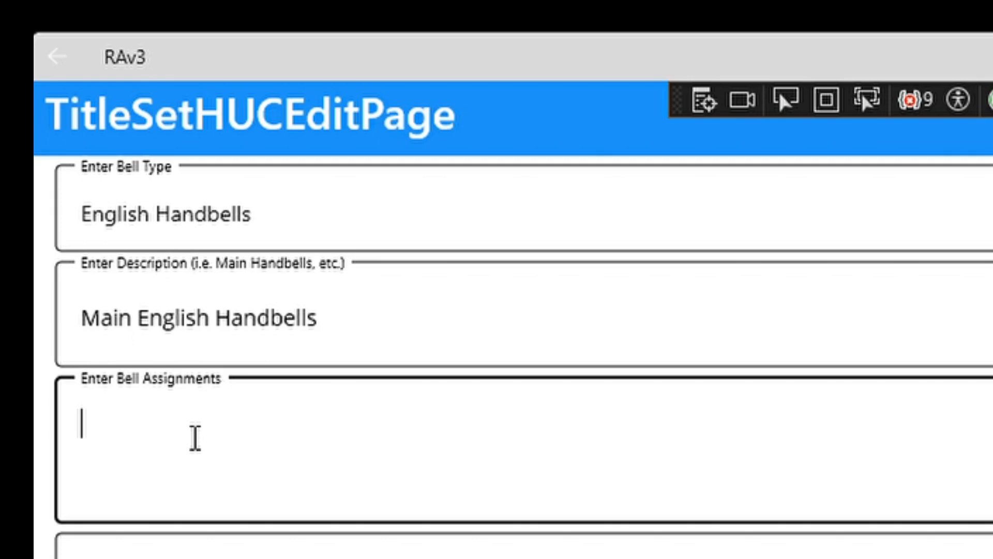
text(C2 )
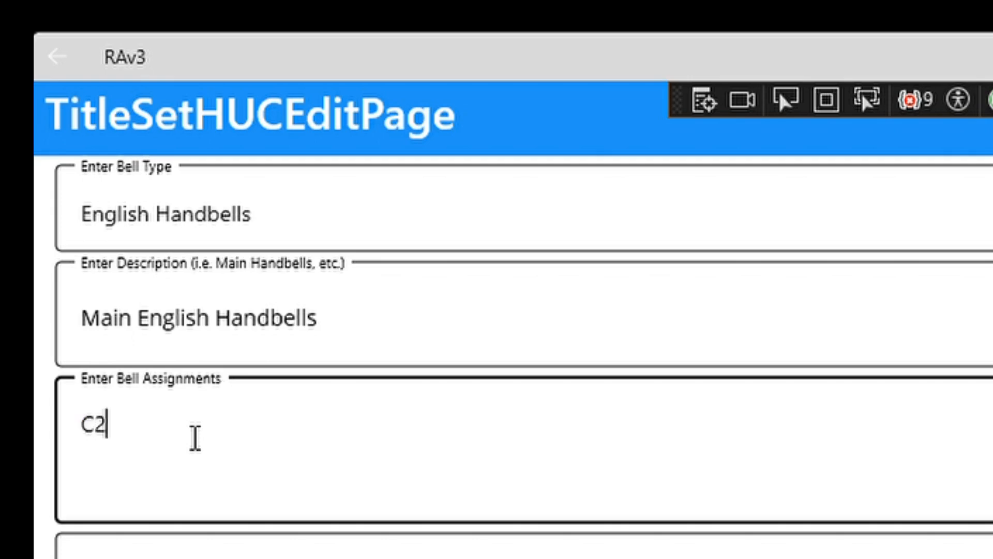
text(D2)
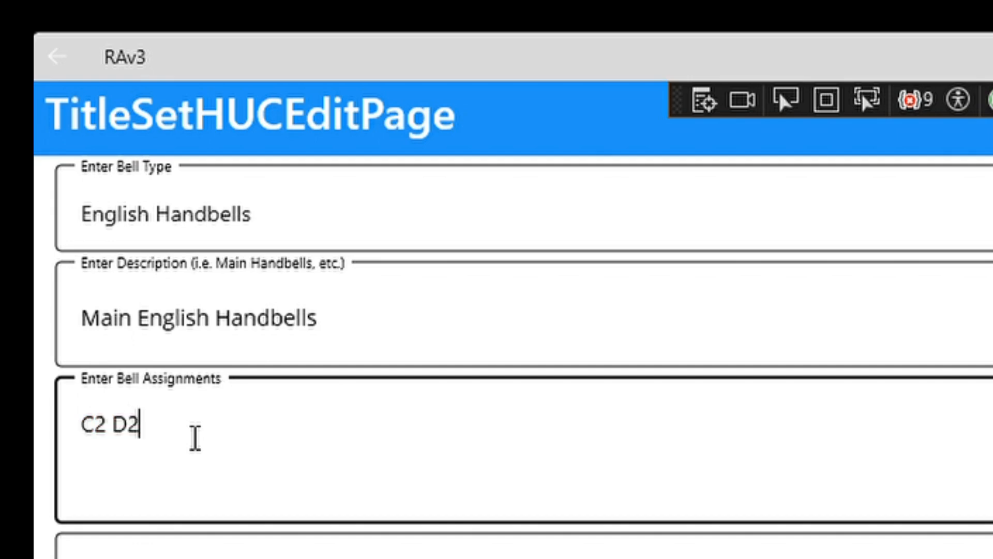
text( Eb2 )
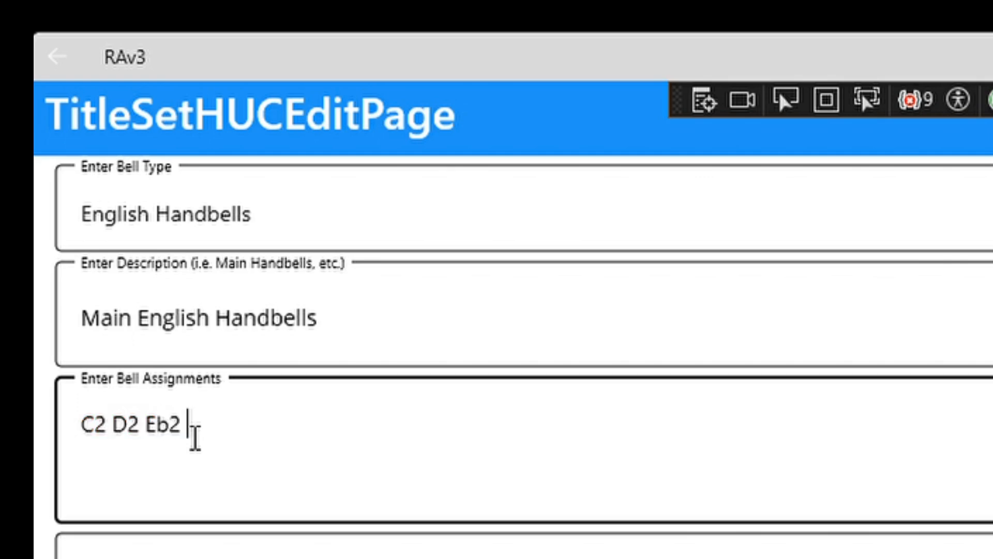
text(E2 F)
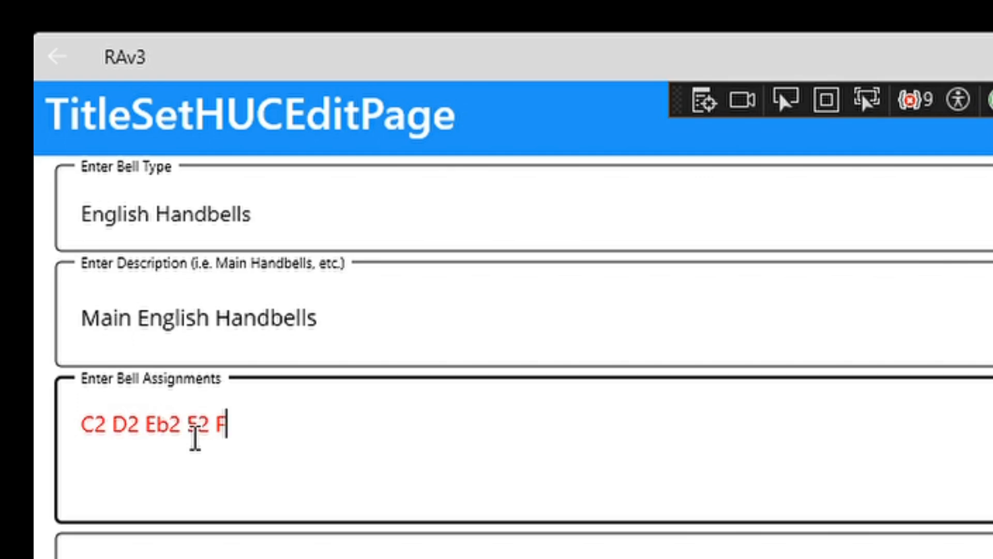
text(2 F#2 )
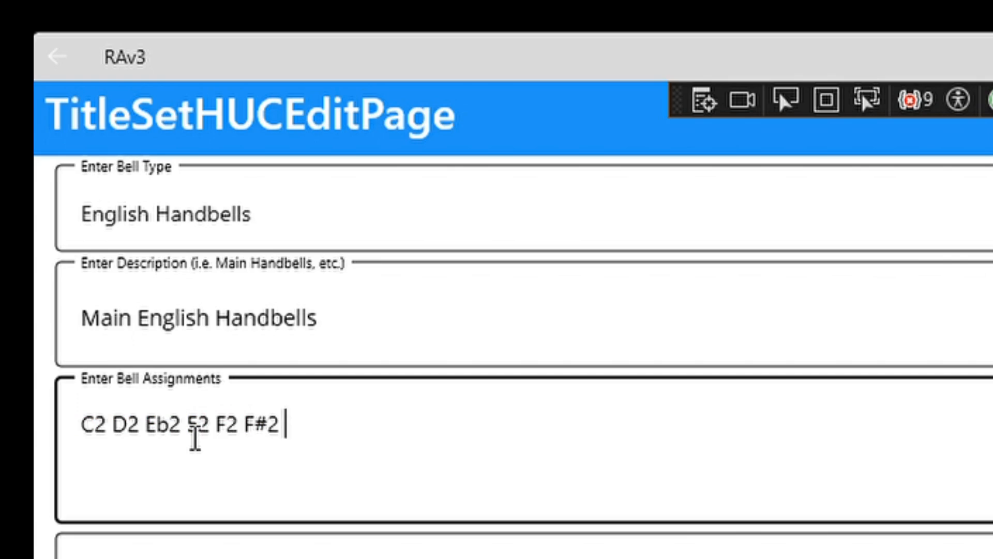
text(G2 Ab2 A2 Bb2 B)
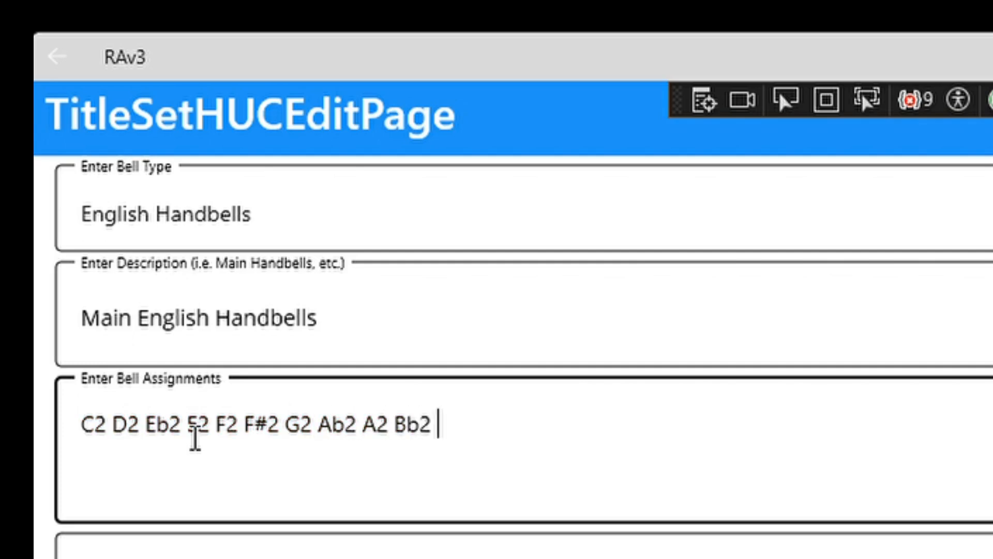
text(2)
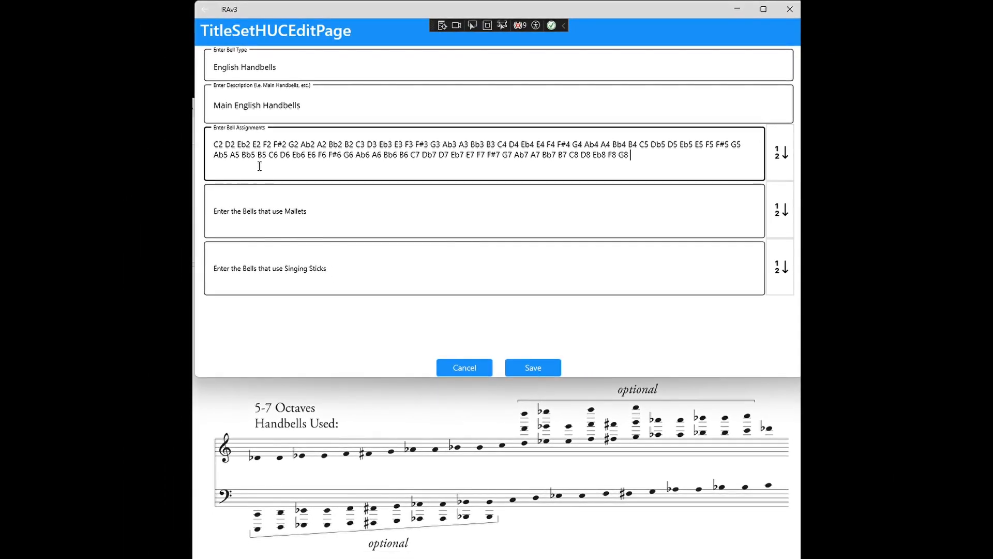
- Paste the prepared list of bells that use mallets, running from D2 to C5, into the handbells entry
click(263, 207)
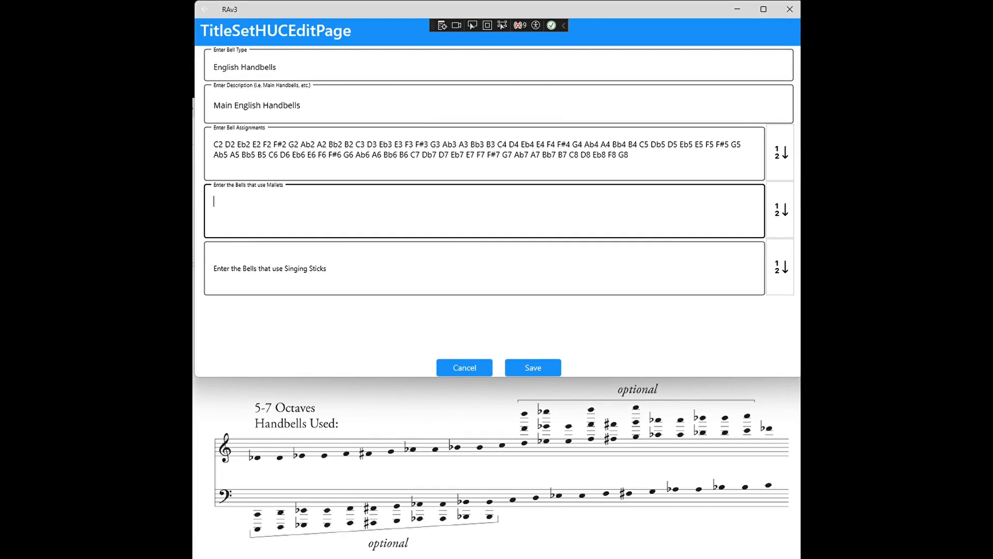
key(alt+Tab)
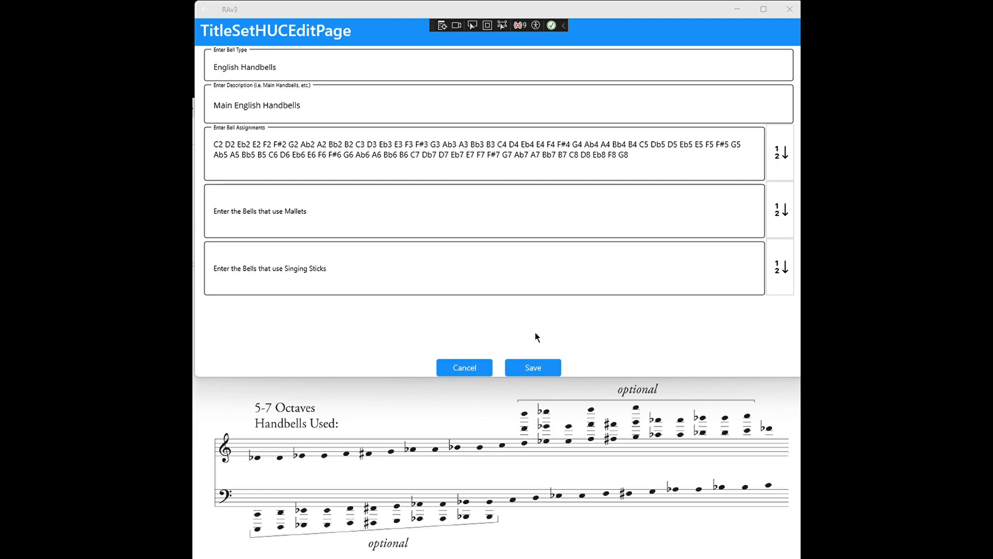
click(252, 201)
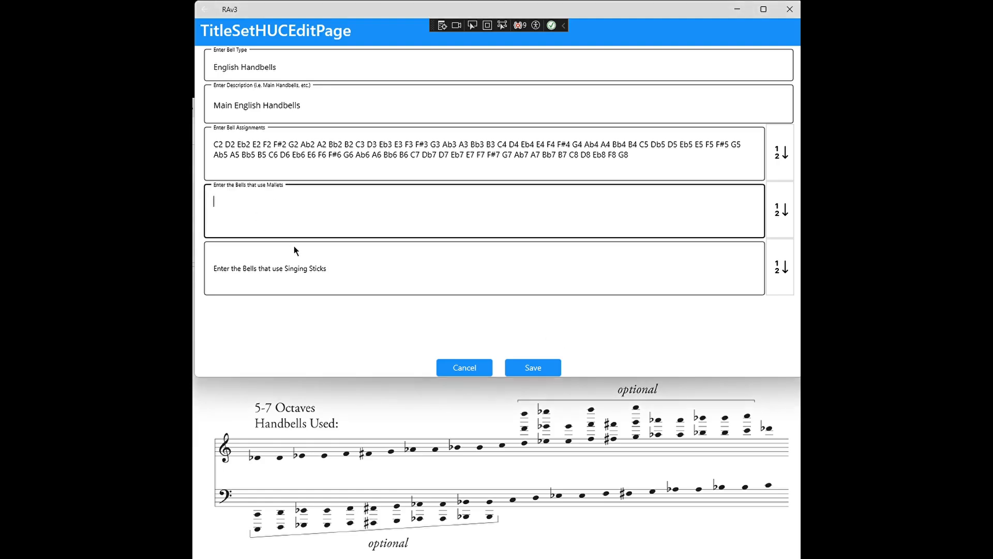
text(D2 Eb2 E2 F2 F#2 G2 G#2 Ab2 A2 Bb2 B2 C3 D3 Eb3 E3 F3 F#3 G3 Ab3 A3 Bb3 B3 C4 D4 Eb4 E4 F4 F#4 G4 Ab4 A4 Bb4 B4 C5)
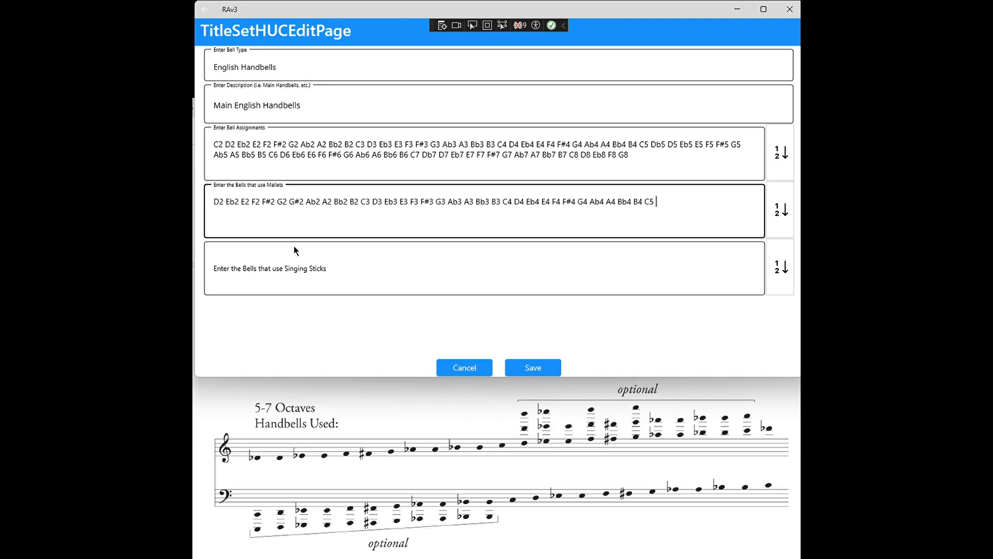
- Save the Main English Handbells entry without singing stick bells, and save the score's bells used assignments
click(294, 267)
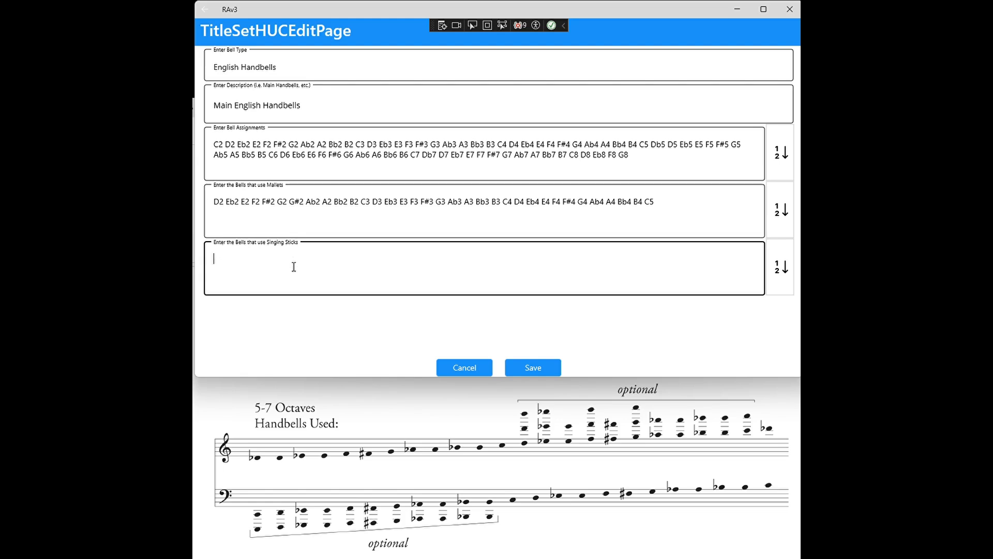
click(534, 367)
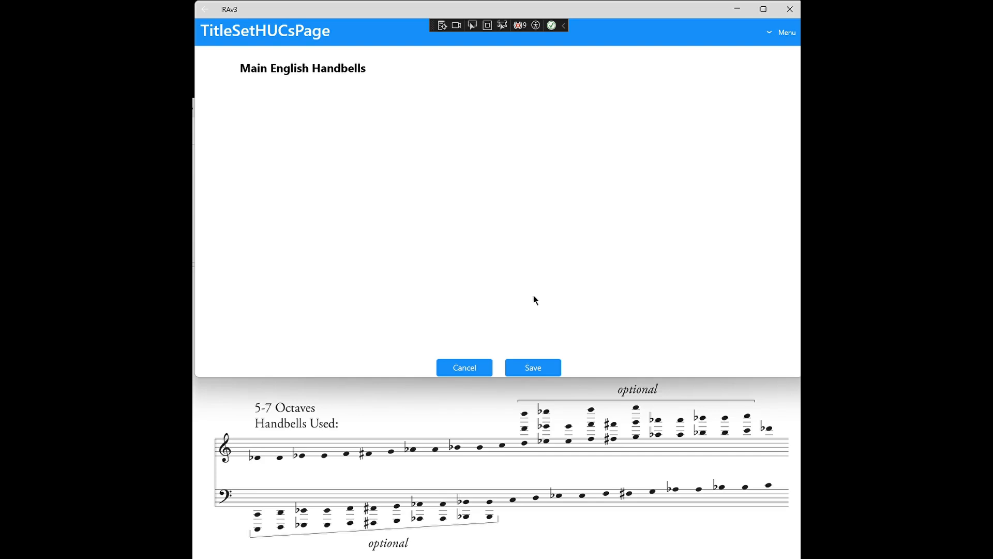
click(533, 367)
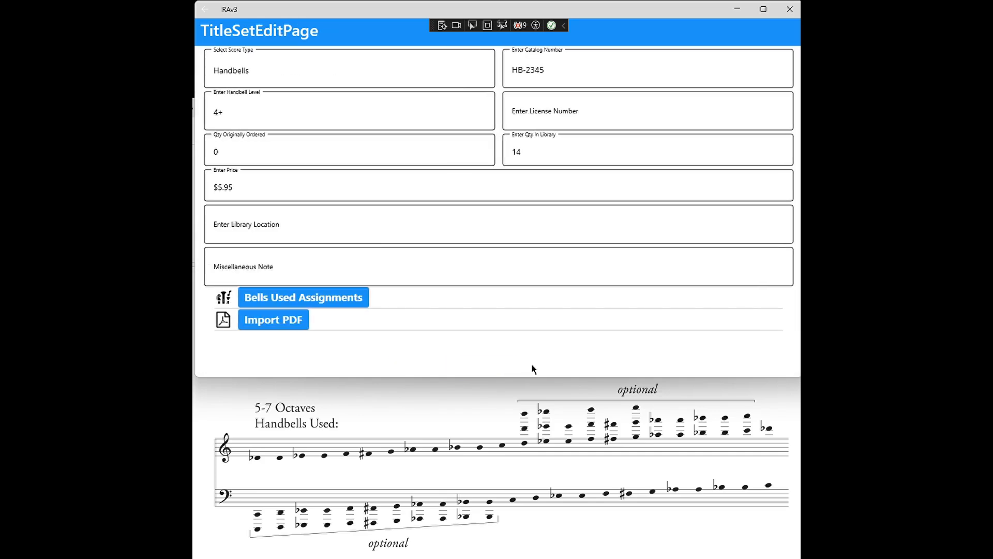